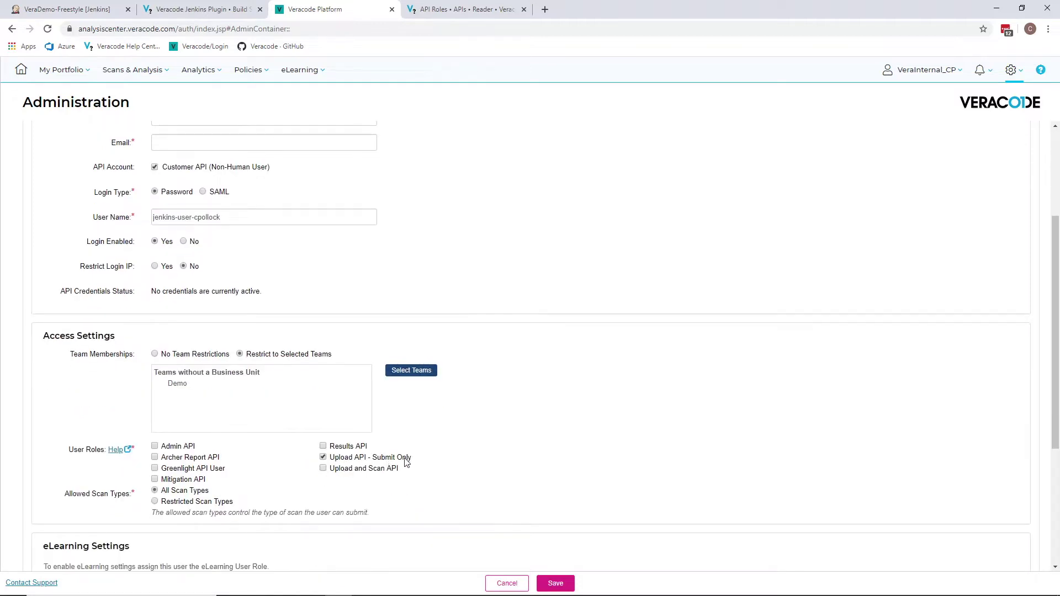
- Give the API user the Results API role and compare the tasks allowed by Upload and Scan API and Upload API - Submit Only
click(323, 447)
click(467, 11)
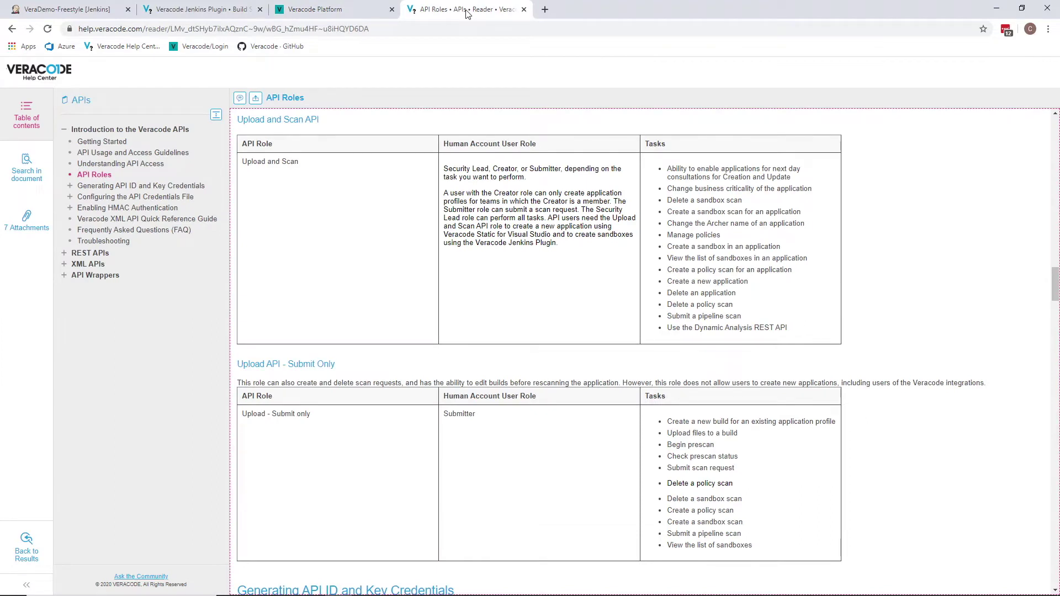
drag(796, 331, 679, 172)
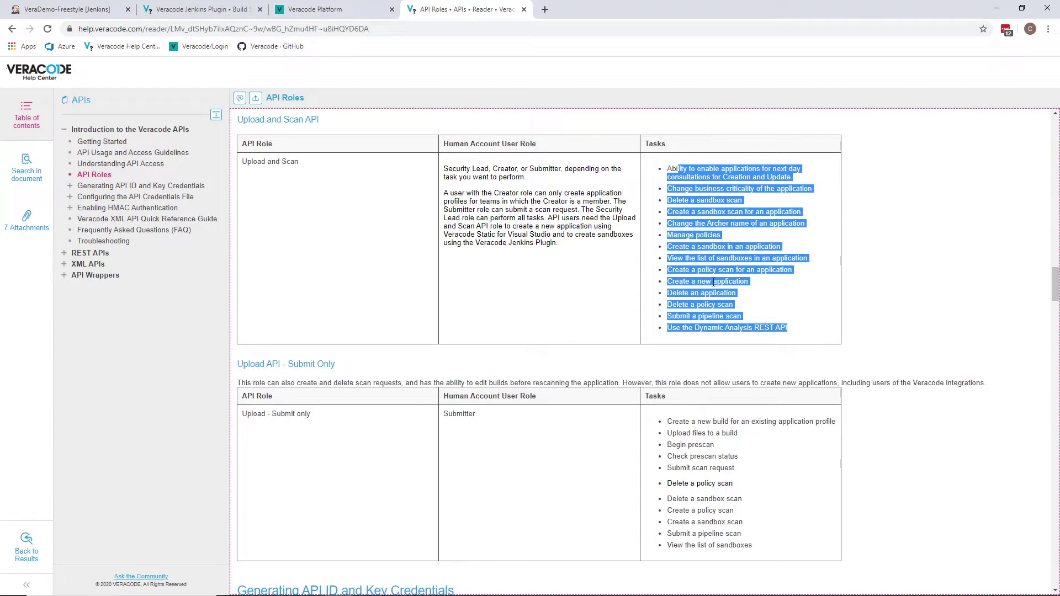
drag(748, 282, 662, 284)
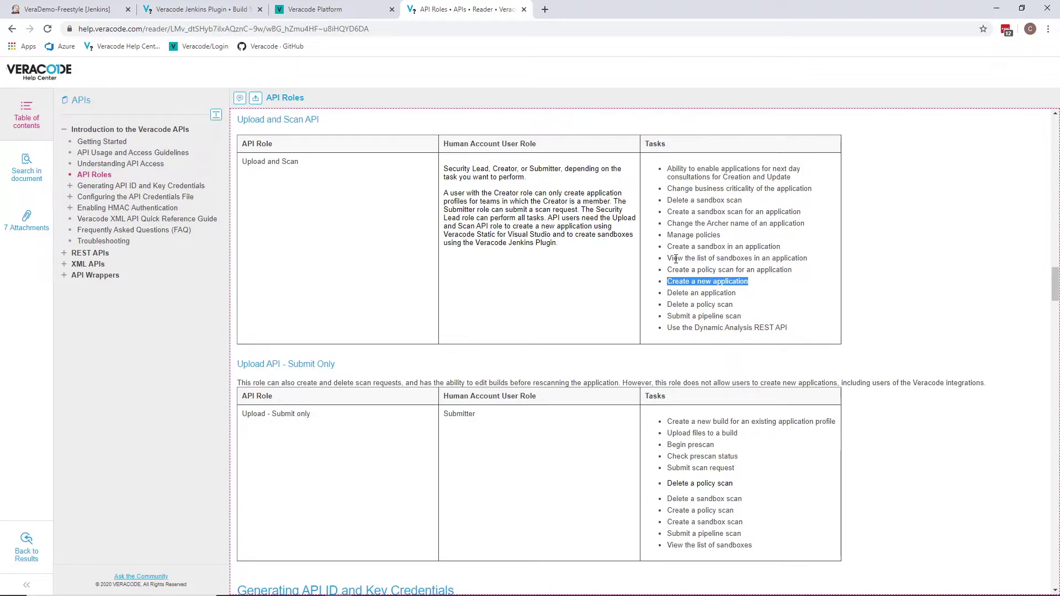
drag(336, 364, 237, 365)
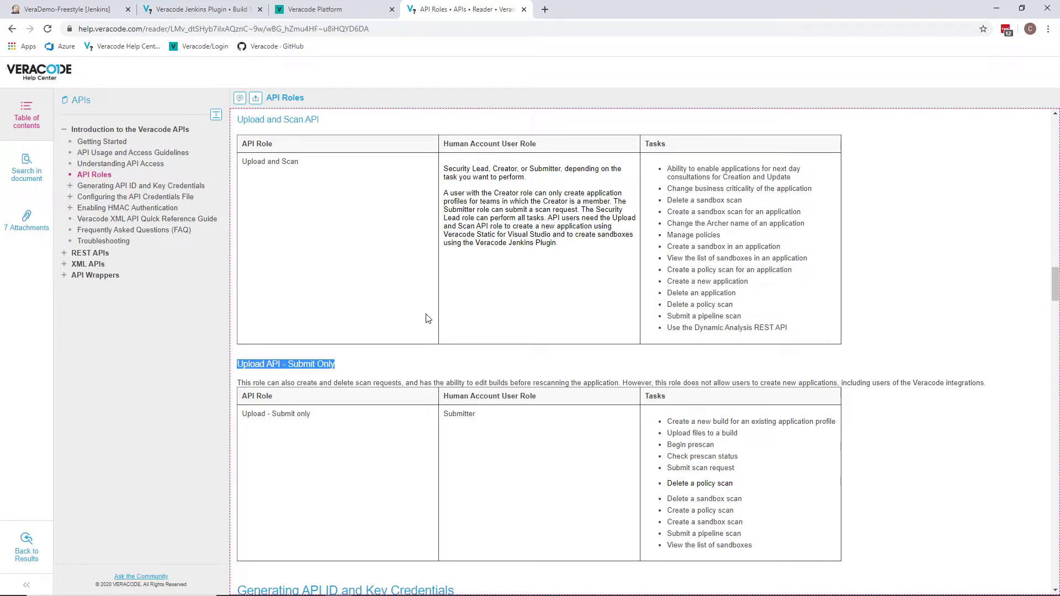
scroll(428, 319, up, 3)
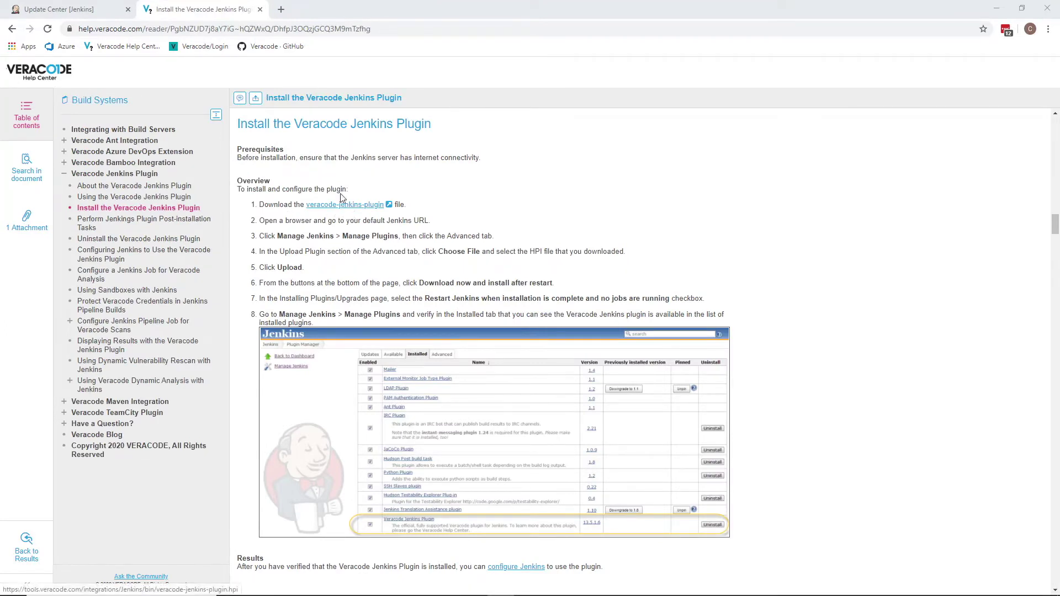
- Look through the installed plugins in the Jenkins Plugin Manager for the Veracode Jenkins plugin
click(86, 7)
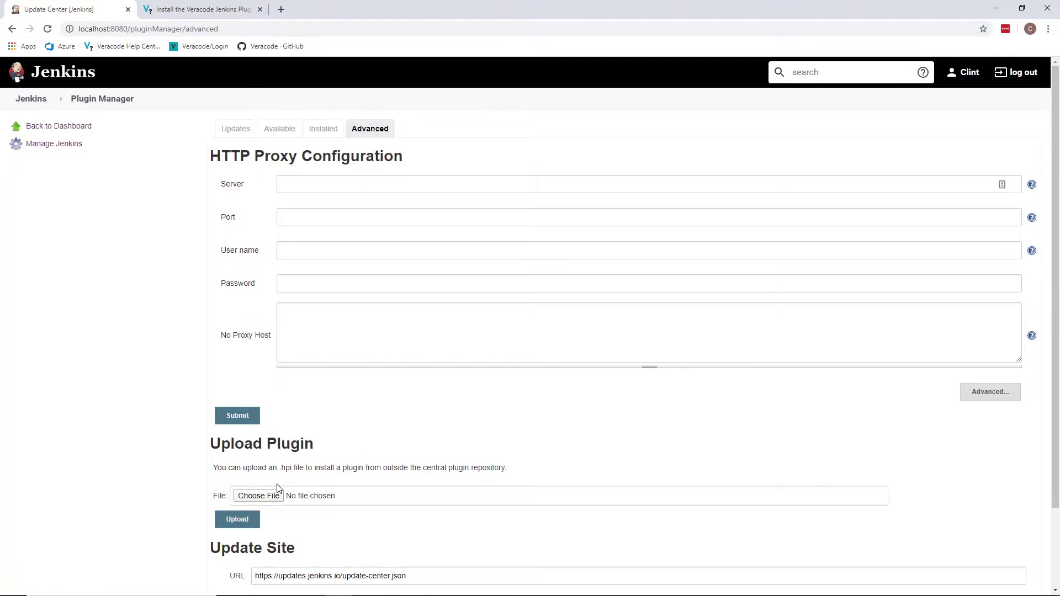
click(323, 129)
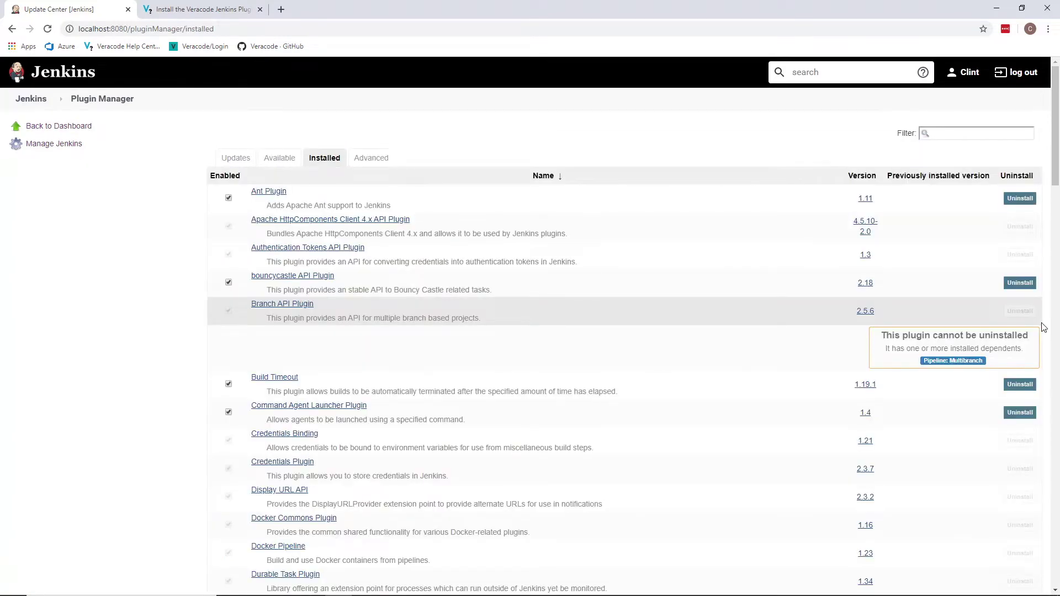
drag(1055, 127, 1058, 588)
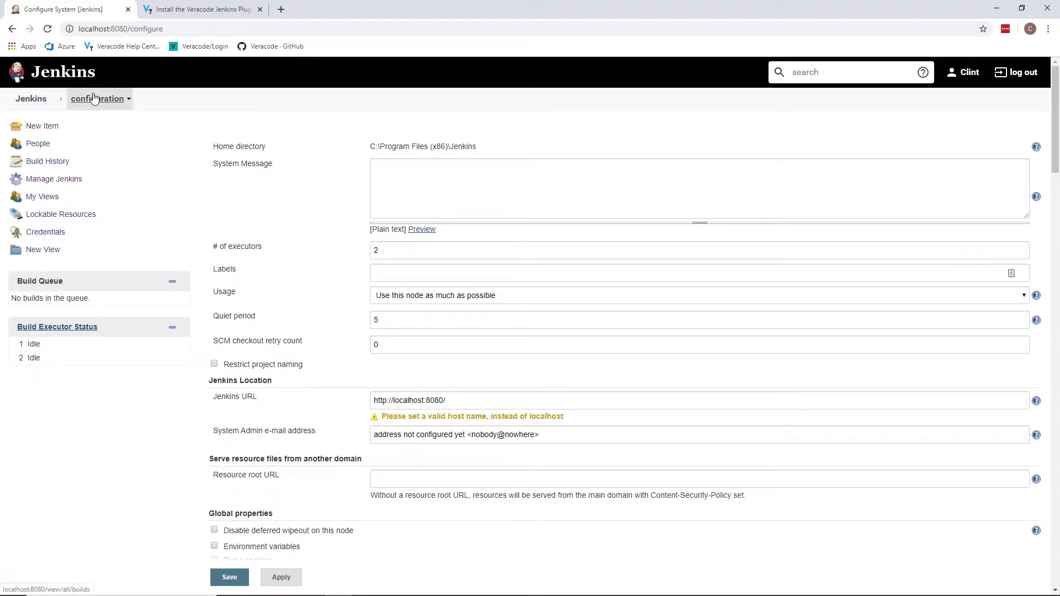
- In the Veracode Jenkins Plugin system settings, disable Fail Job and use the Jenkins project build number as the default scan name
scroll(470, 313, down, 10)
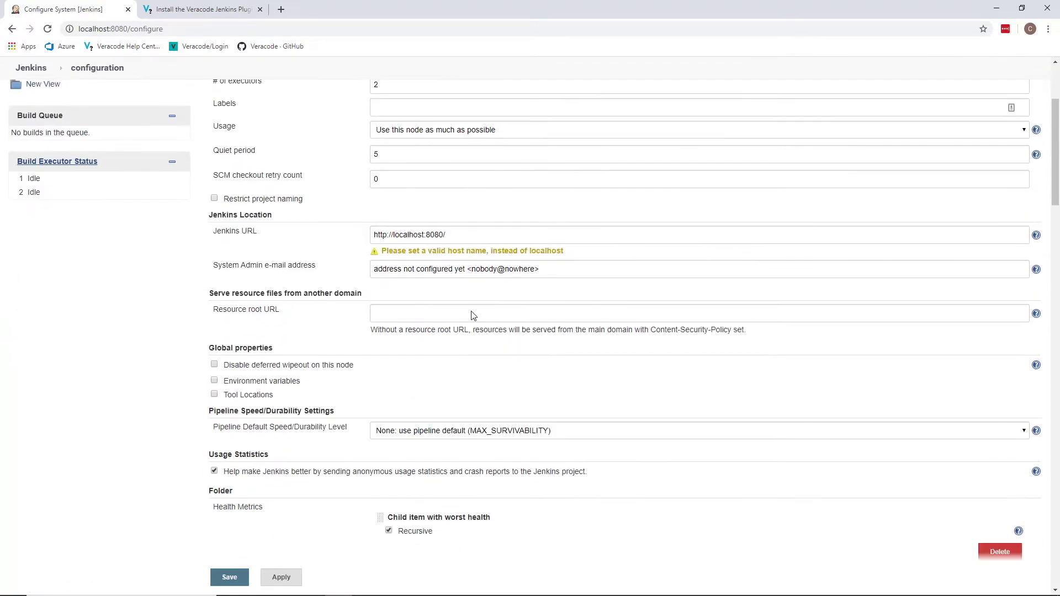
scroll(472, 320, down, 10)
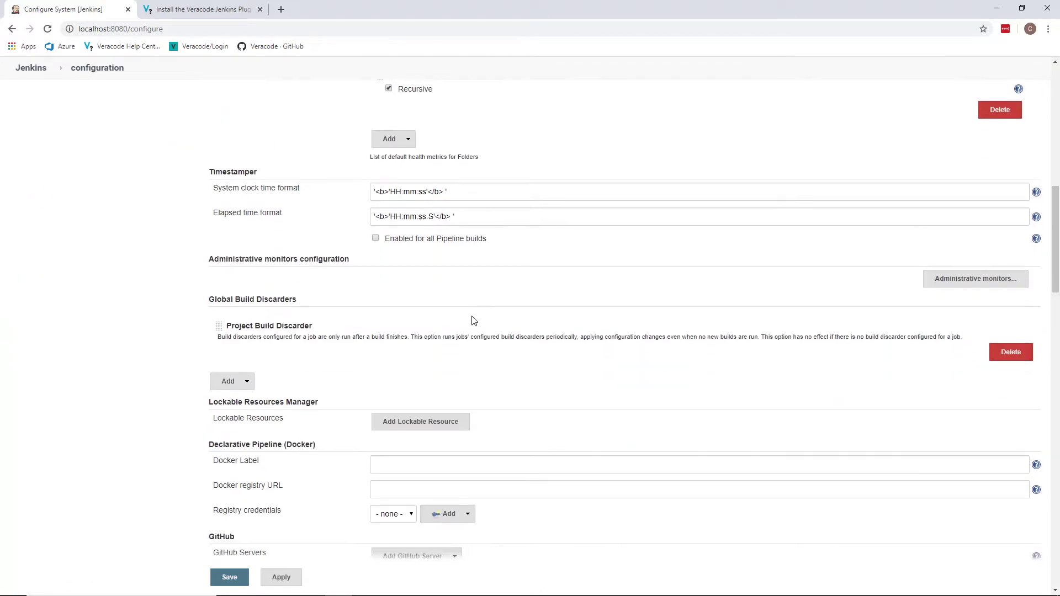
scroll(473, 320, down, 5)
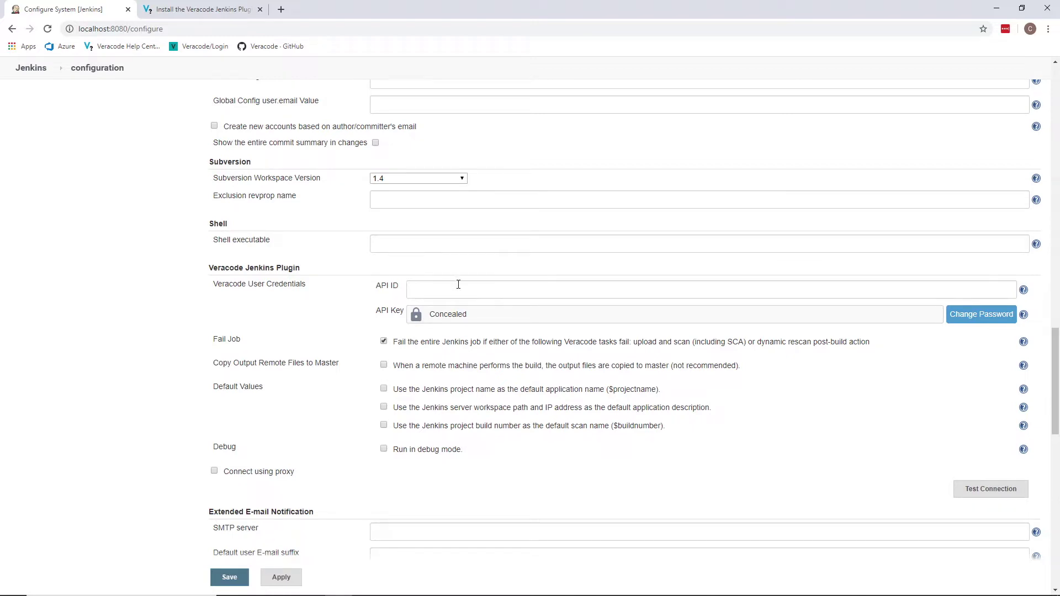
click(385, 343)
click(383, 390)
drag(397, 392, 601, 398)
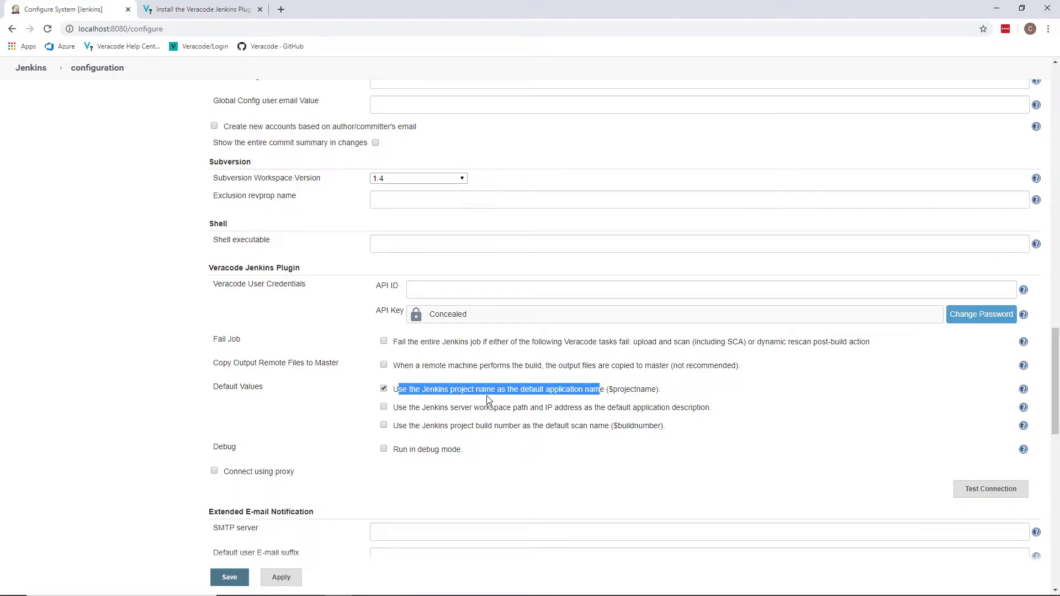
click(384, 390)
click(384, 426)
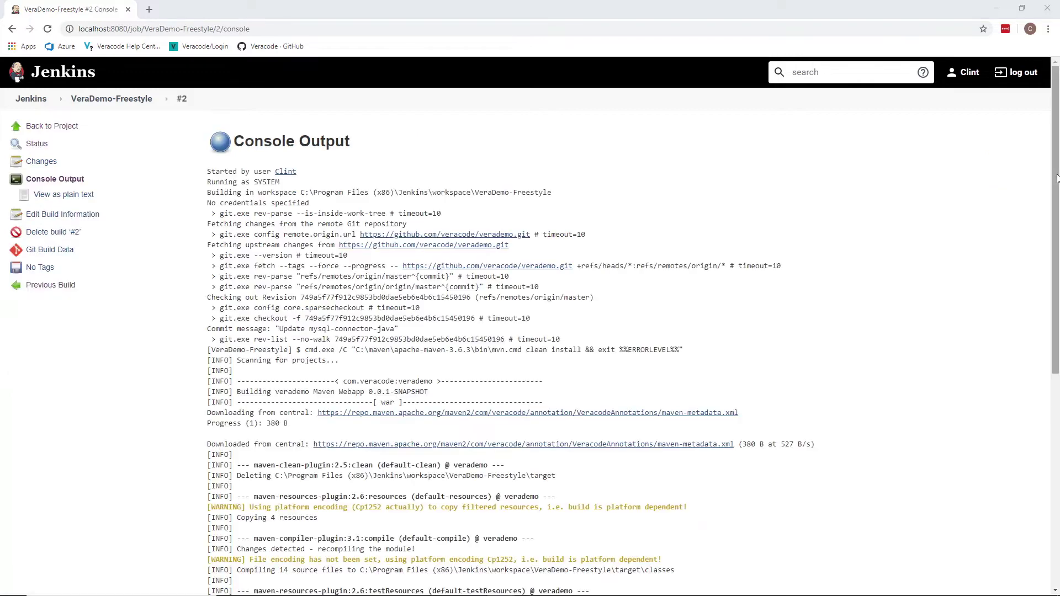
- Find the target folder and name of the built WAR file in the console output of VeraDemo-Freestyle build #2
scroll(1055, 346, down, 10)
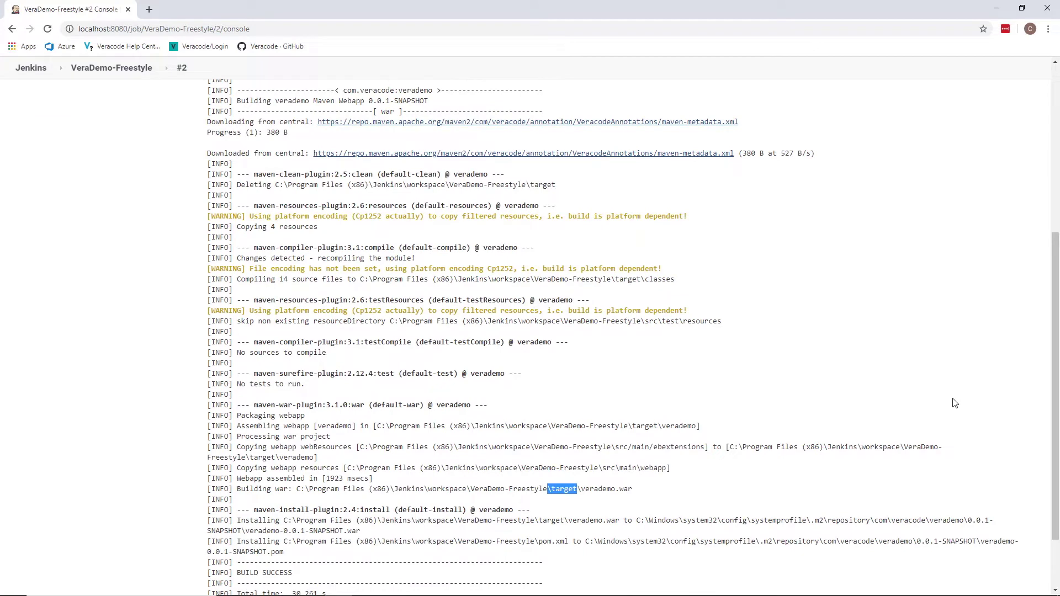
drag(633, 489, 583, 490)
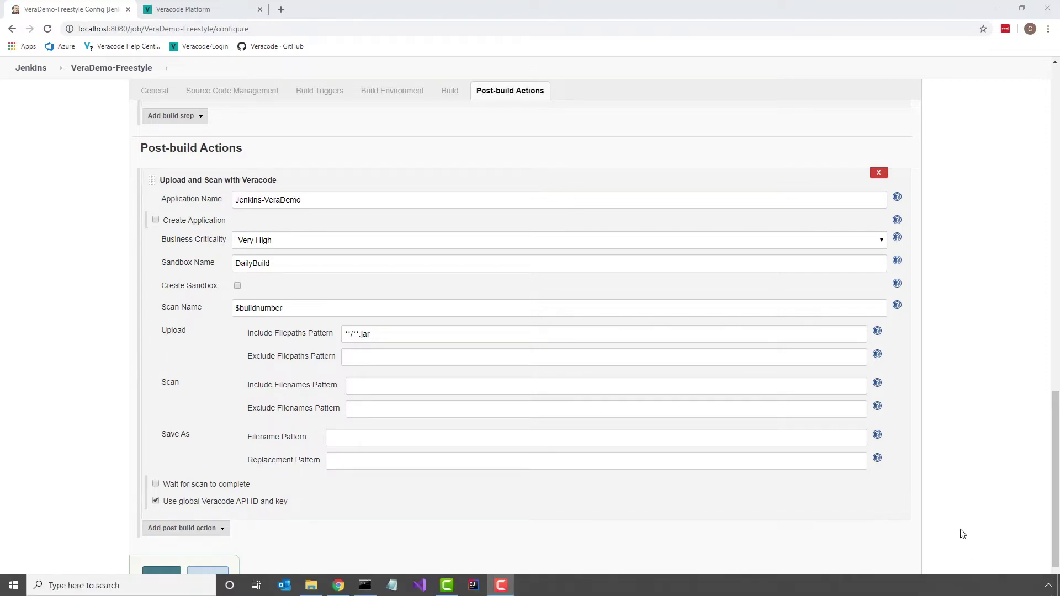
- Check the post-build scan's application name and sandbox name against the profile in the Veracode Platform
drag(301, 200, 202, 203)
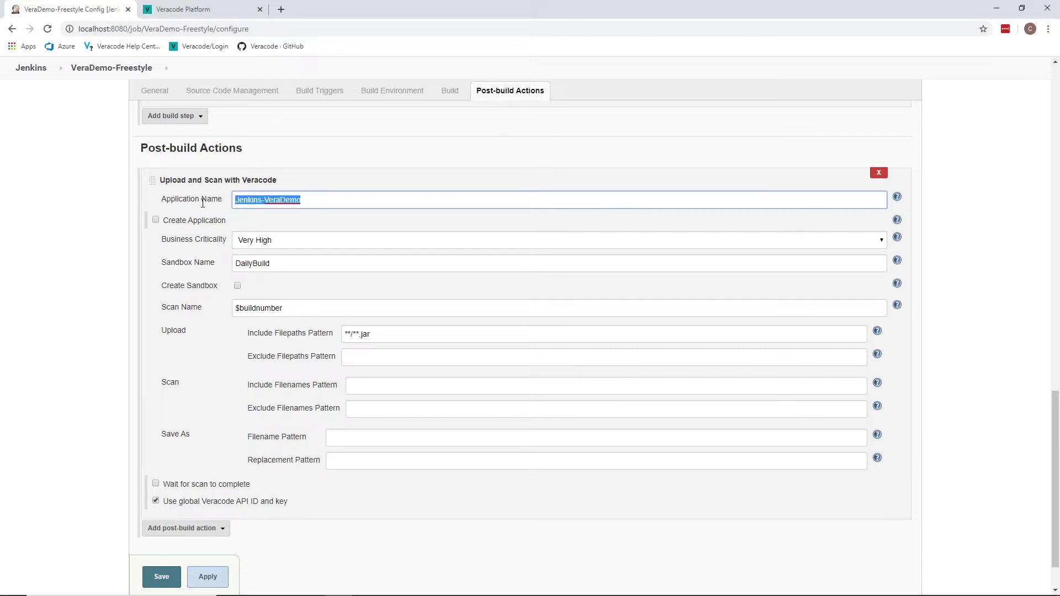
drag(272, 264, 205, 262)
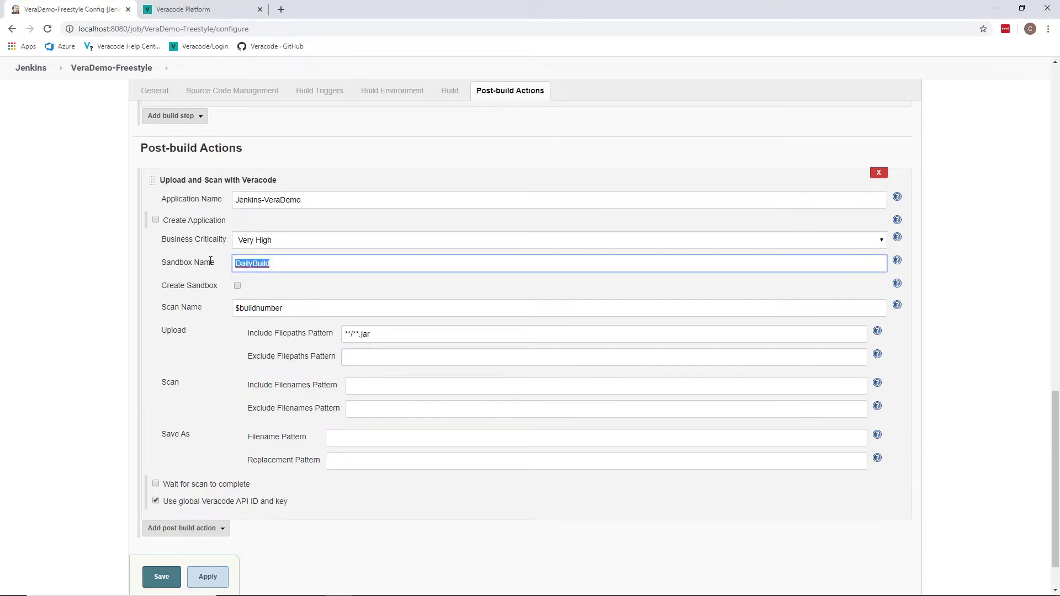
click(179, 15)
mouse_move(186, 78)
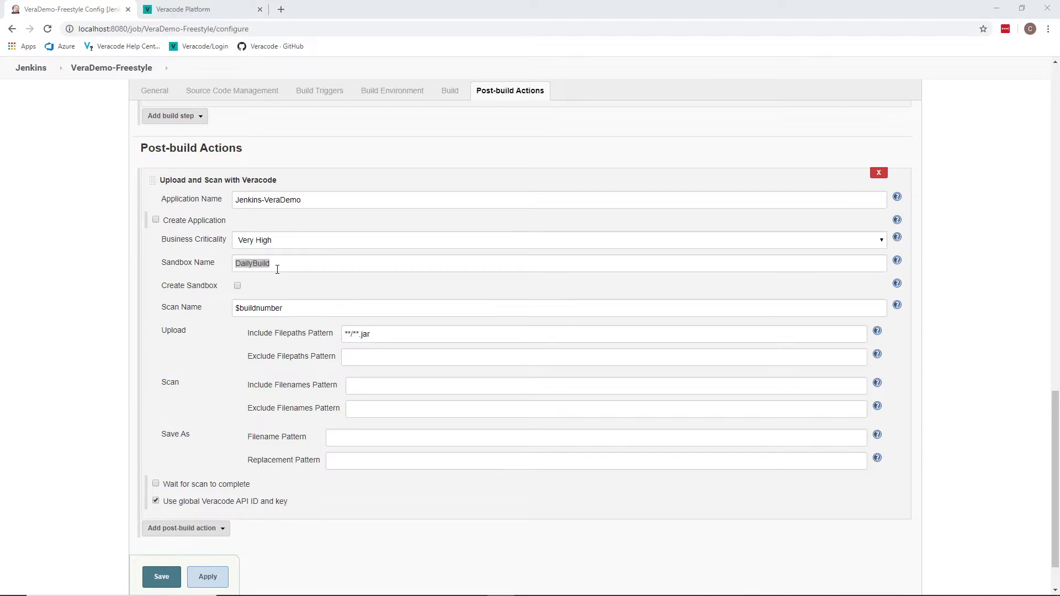
- Set the upload's Include Filepaths Pattern to **/**.war in the Upload and Scan with Veracode action
click(389, 335)
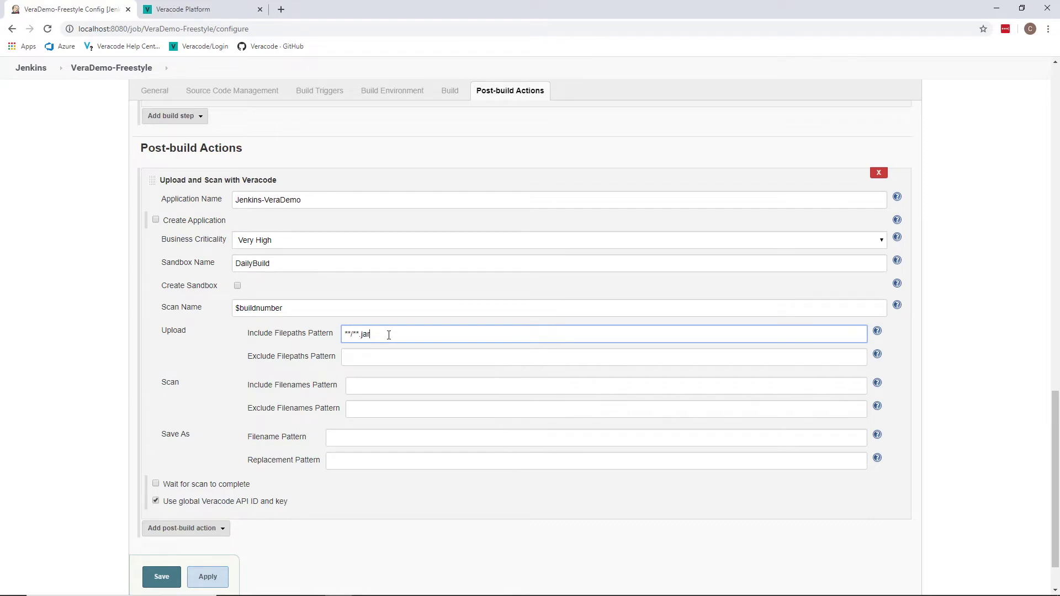
key(BackSpace)
key(BackSpace)
key(BackSpace)
text(war)
- Make the post-build action wait for the scan to complete and save the VeraDemo-Freestyle job configuration
click(155, 484)
scroll(211, 357, down, 2)
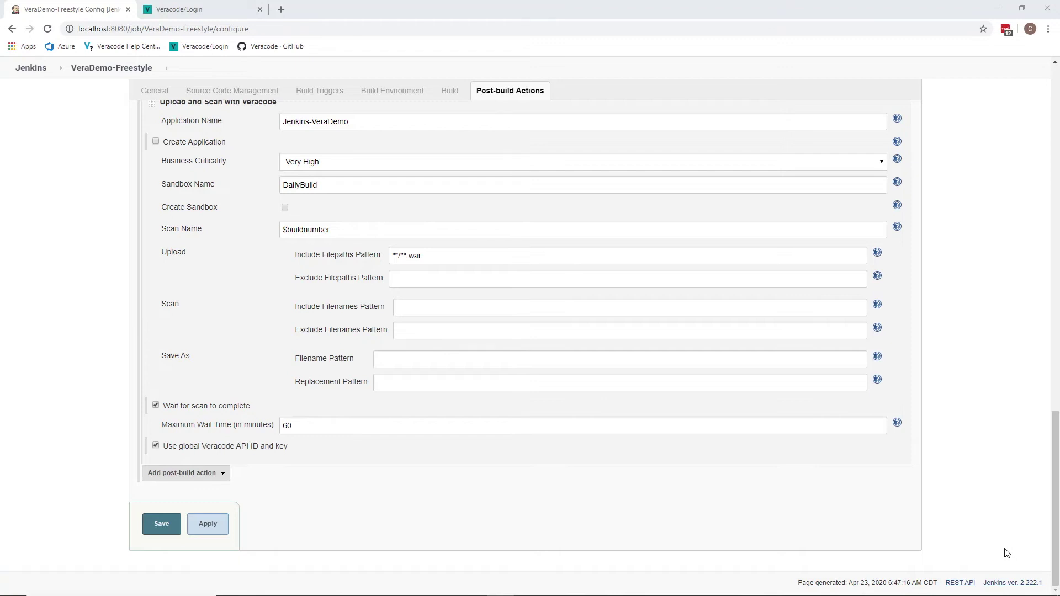
click(162, 528)
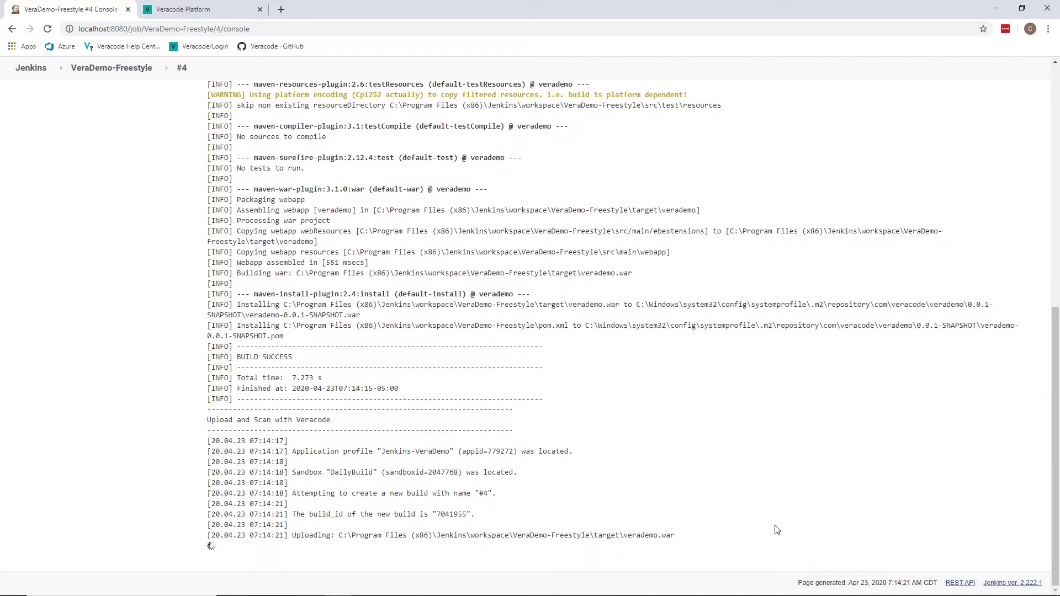
- Examine the sandbox lookup and WAR file upload messages in the console output of build #4
drag(330, 473, 376, 471)
drag(676, 515, 634, 485)
click(637, 486)
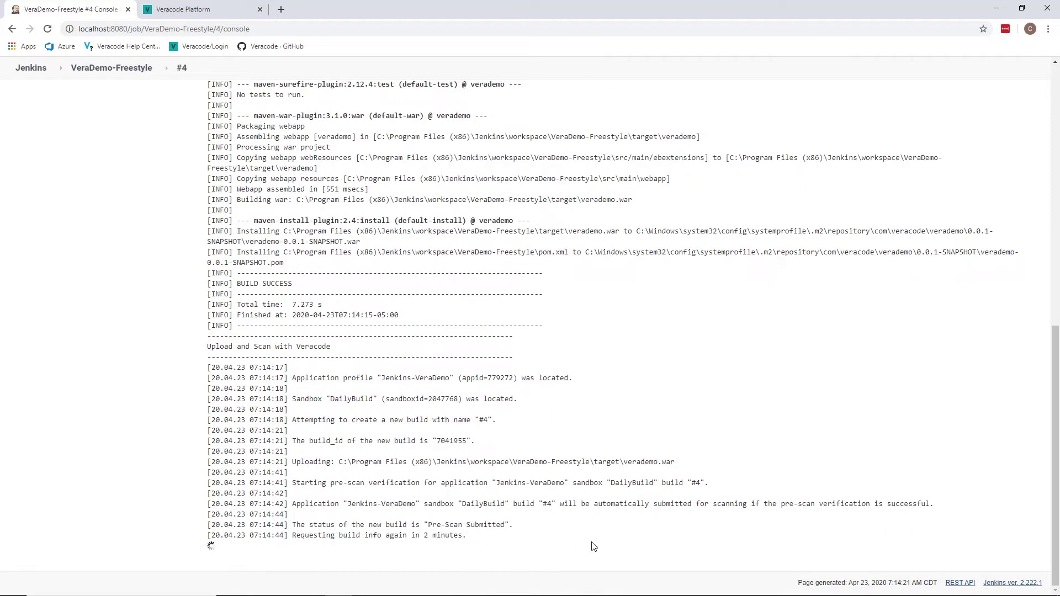
- Open static scan #4 of the DailyBuild sandbox in the Veracode Platform and review its modules and scan size
key(ctrl+Tab)
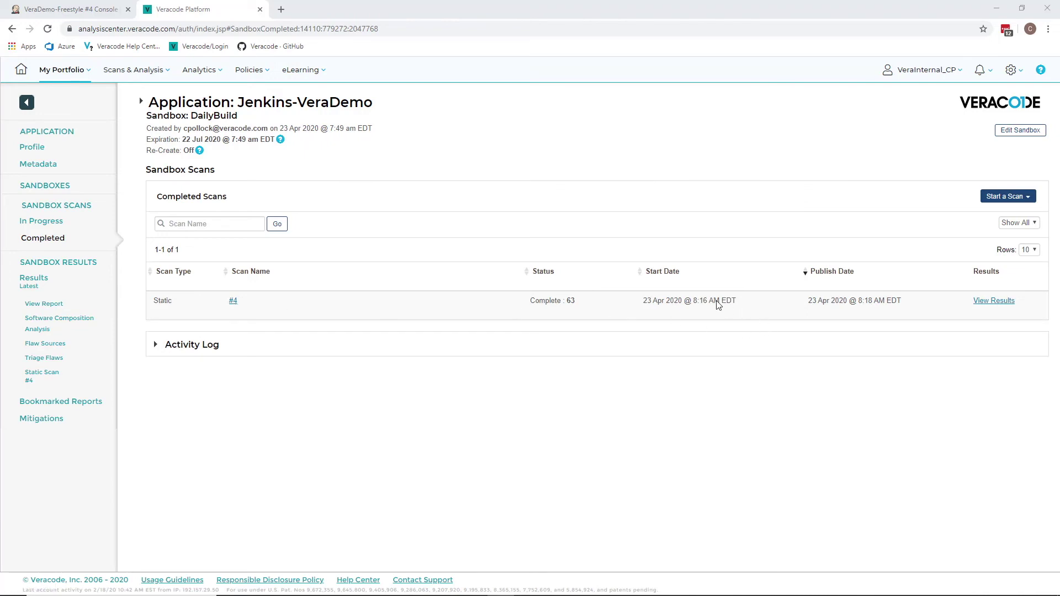
click(233, 301)
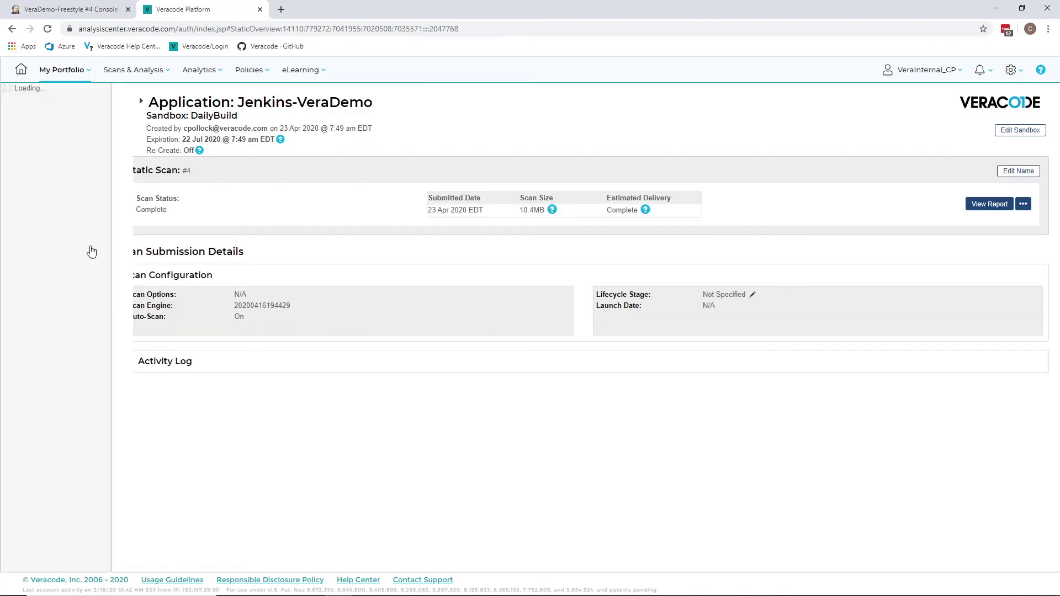
click(55, 289)
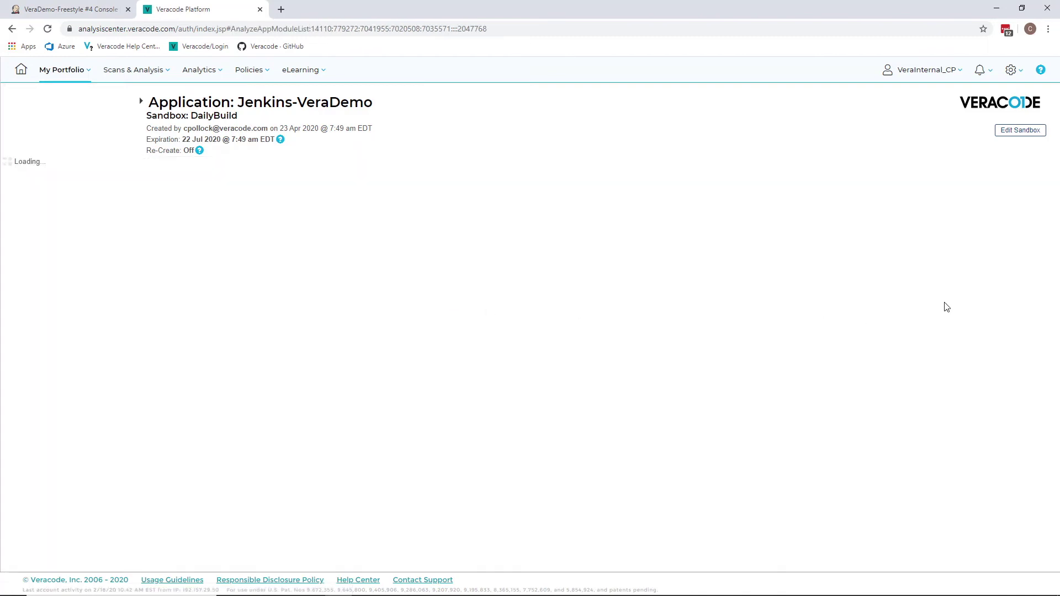
drag(997, 270, 1023, 270)
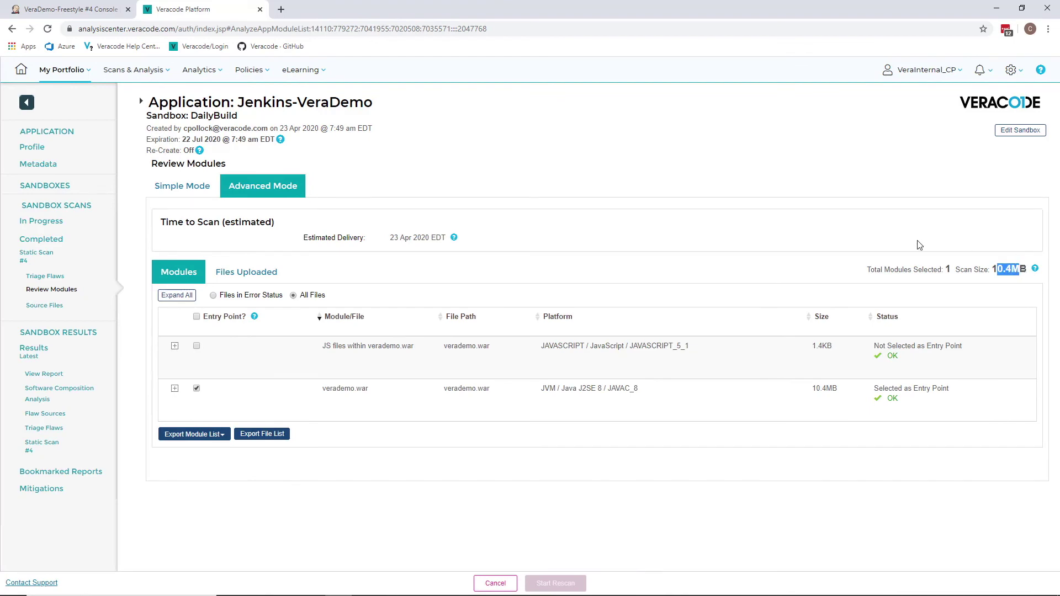
- Return to the Jenkins console output of build #4, read the policy status, and open the build's Veracode Static Scan results
key(ctrl+1)
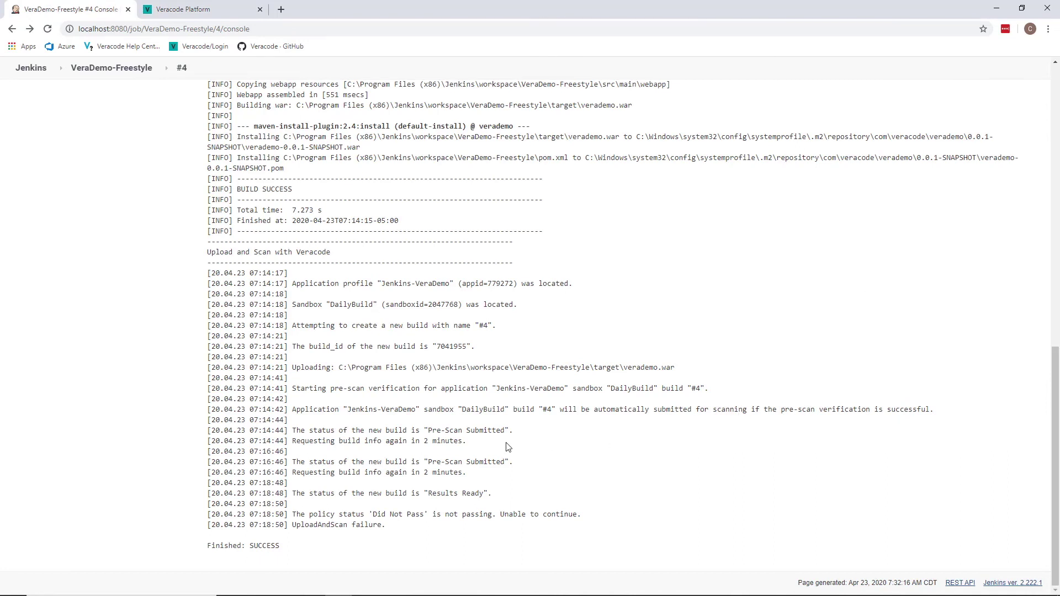
drag(491, 495, 374, 515)
scroll(287, 294, up, 20)
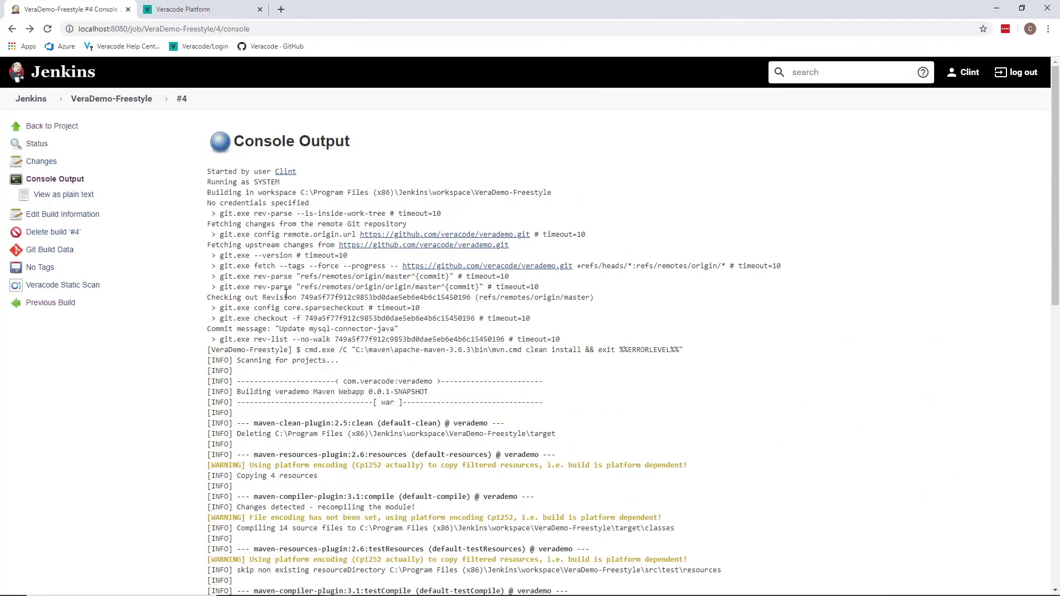
click(57, 288)
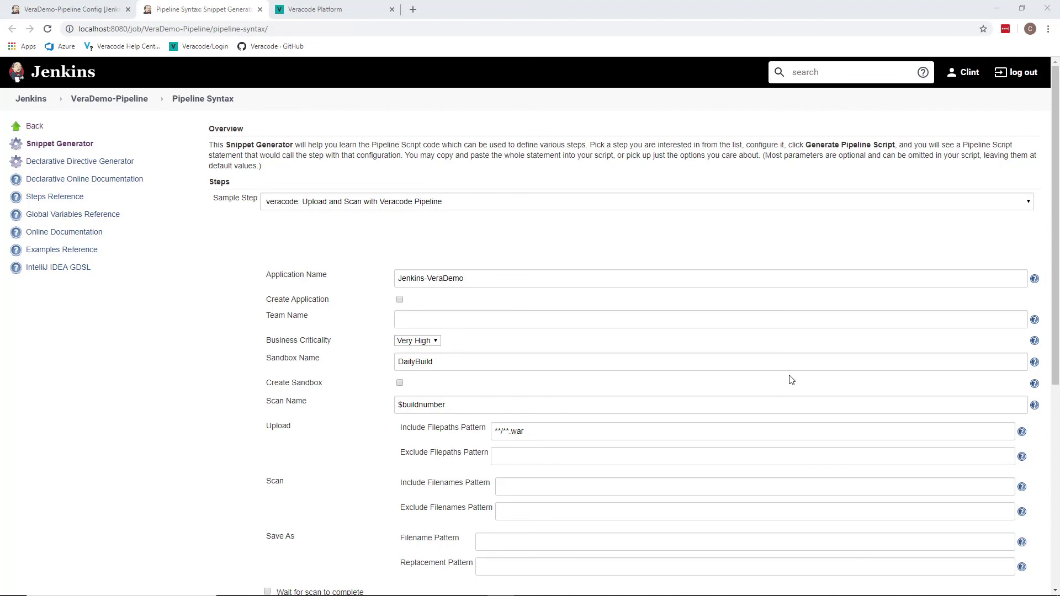
- Review the API ID and API Key fields of the Veracode upload and scan step in the pipeline Snippet Generator
scroll(791, 380, down, 3)
triple_click(518, 442)
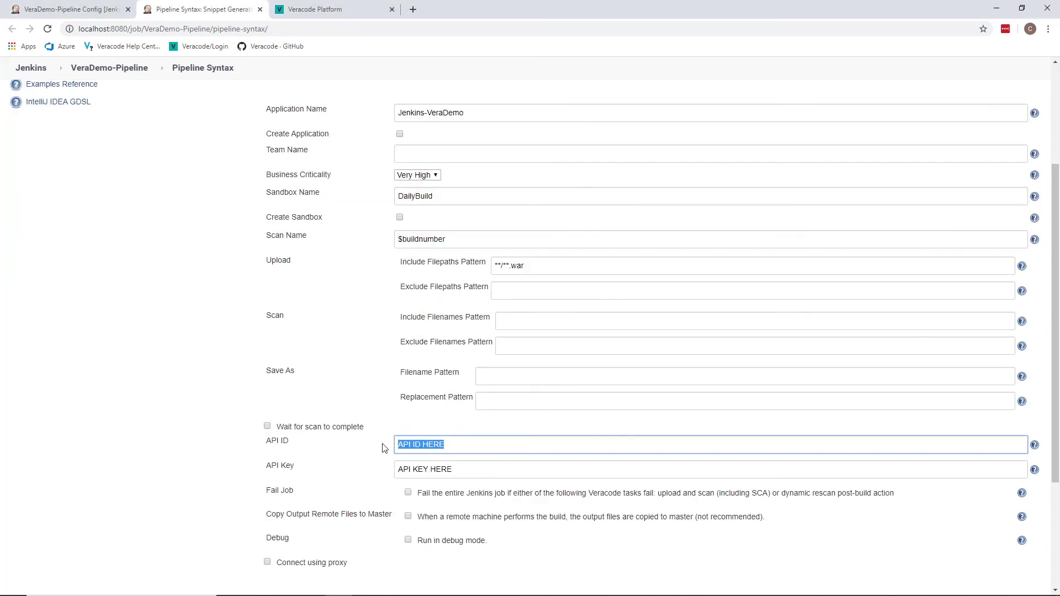
triple_click(475, 468)
scroll(403, 466, down, 1)
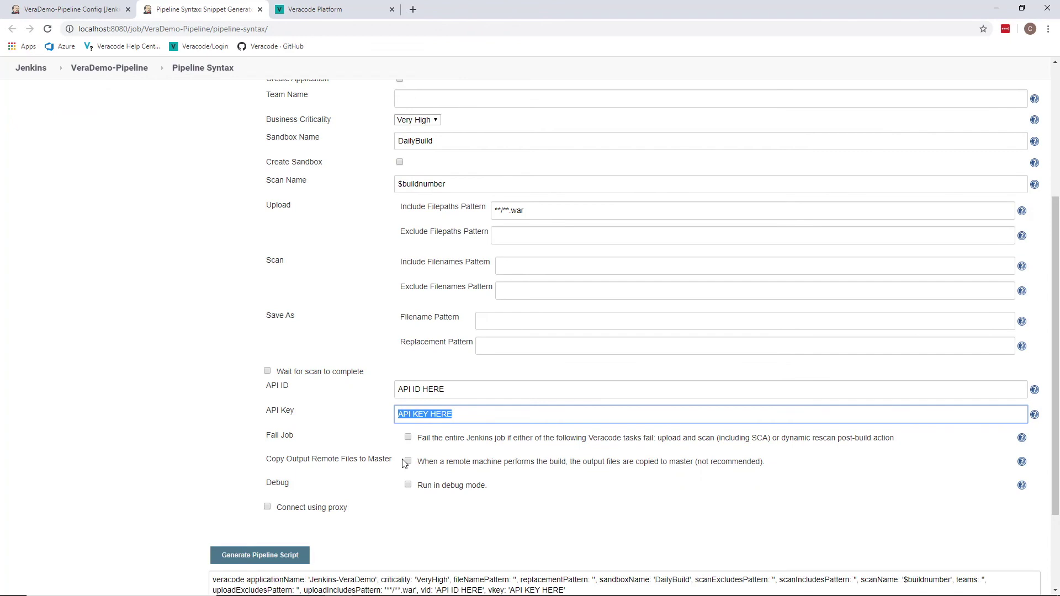
- Examine the Global Variables section and select the whole generated veracode pipeline script
scroll(402, 466, down, 2)
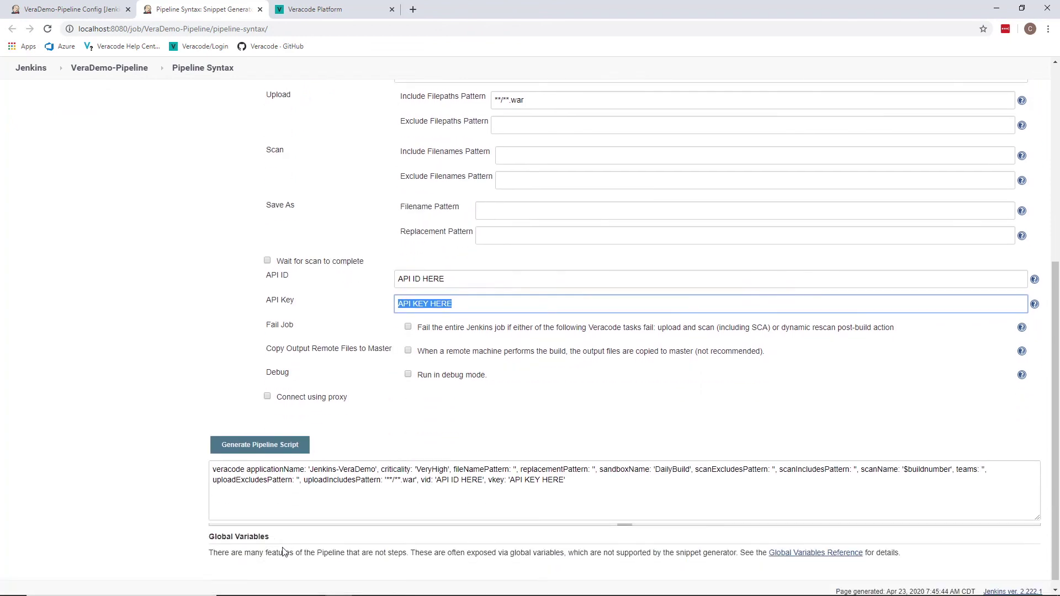
click(225, 537)
drag(225, 537, 276, 541)
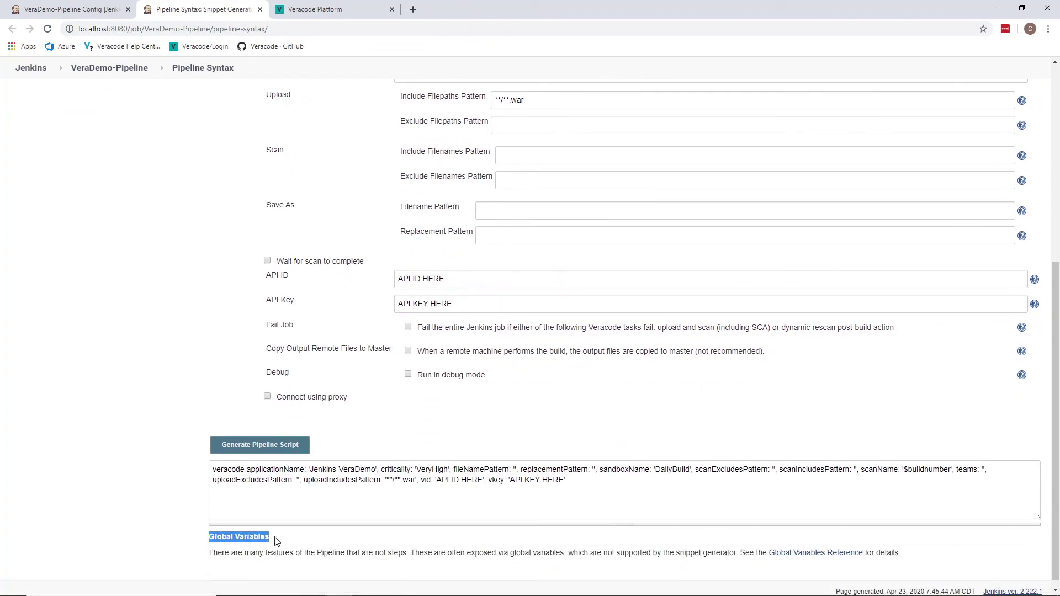
drag(566, 480, 189, 480)
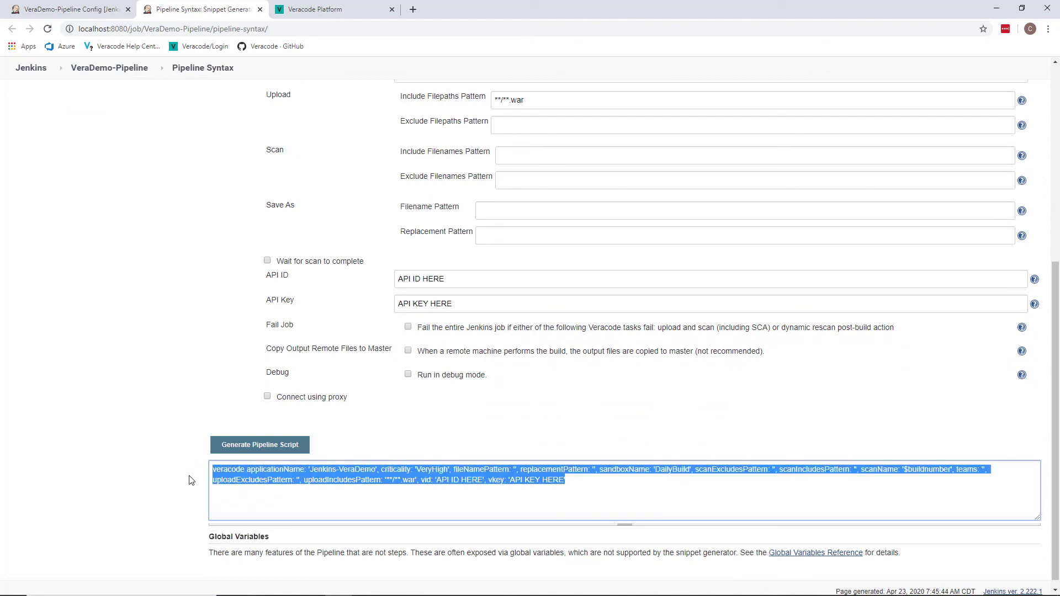